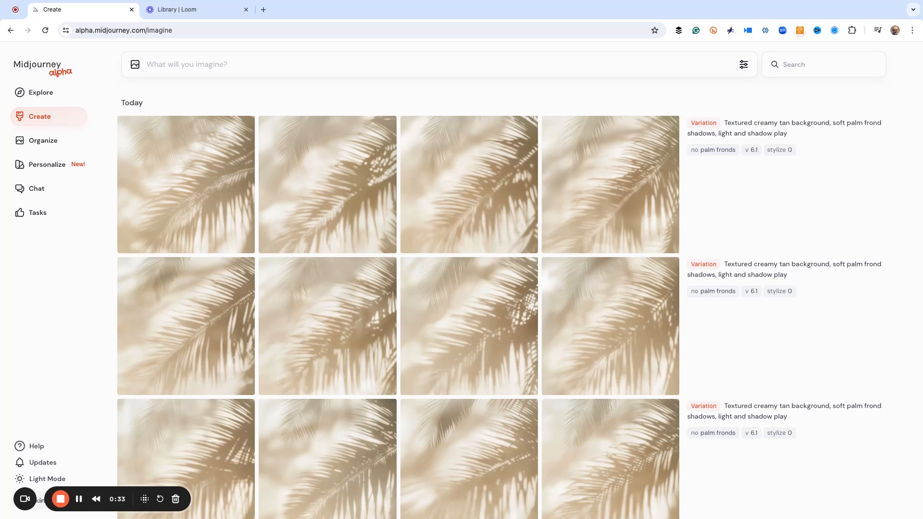
Step: Generate an epic fantasy illustration of a wolf-headed, crab-bodied hybrid: dynamic pose, color-pen sketch, bold outlines, striking colors, cinematic lighting, --quality 2 --stylize 500 --v 6.1 --r 4
click(158, 67)
text(Fantasy illustration, animal hybrid with wolf head, with a crab body, dynamic pose, epic, color-pen sketch, bold outlines, striking colors, cinematic lighting --quality 2 --stylize 500 --v 6.1)
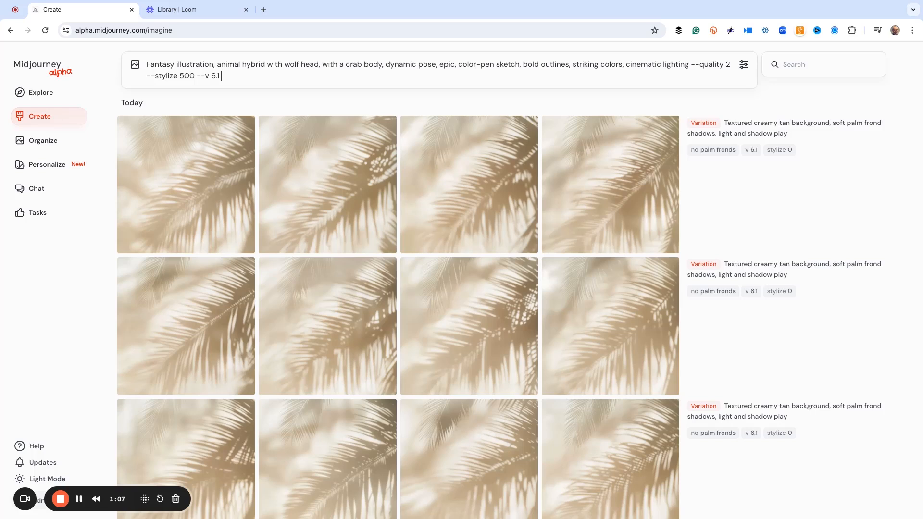
text(--r 4)
key(Return)
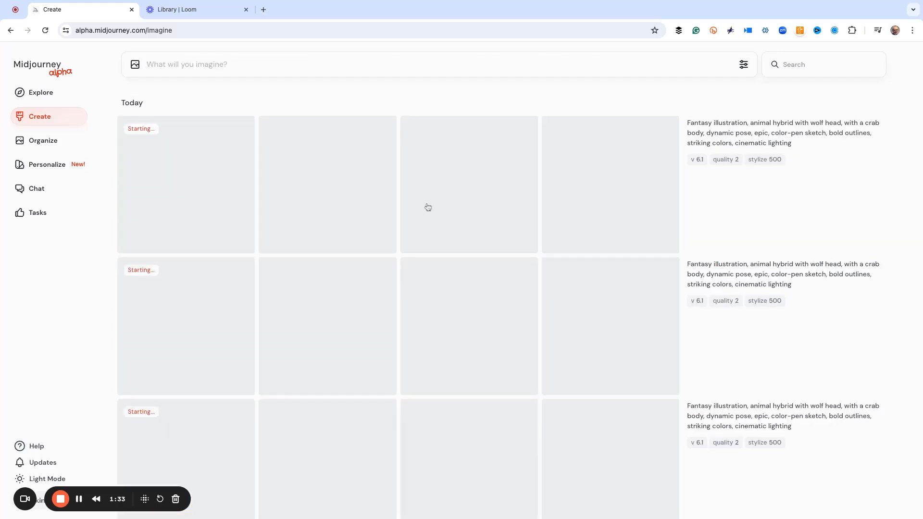
Step: Look over the rows of wolf-crab images generated from the prompt
scroll(428, 207, down, 3)
scroll(426, 205, up, 2)
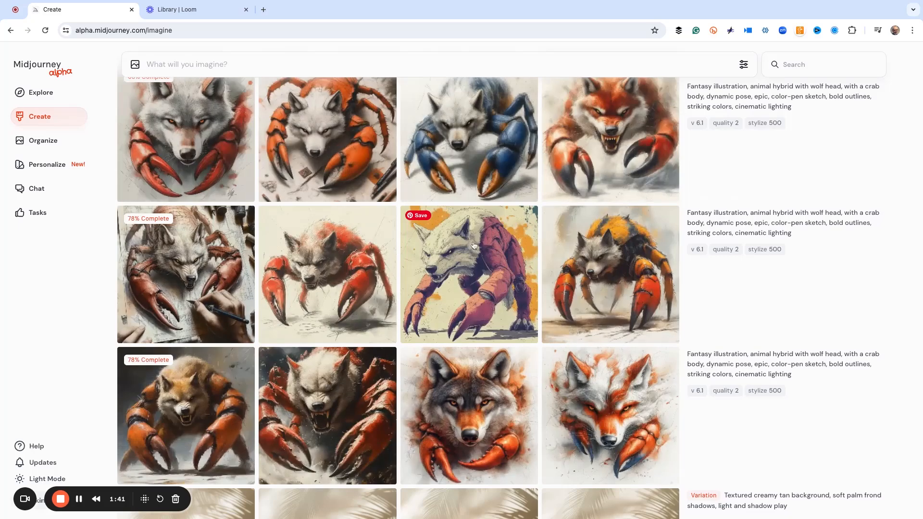
scroll(473, 245, up, 5)
scroll(473, 246, down, 4)
scroll(475, 245, up, 4)
scroll(475, 246, down, 4)
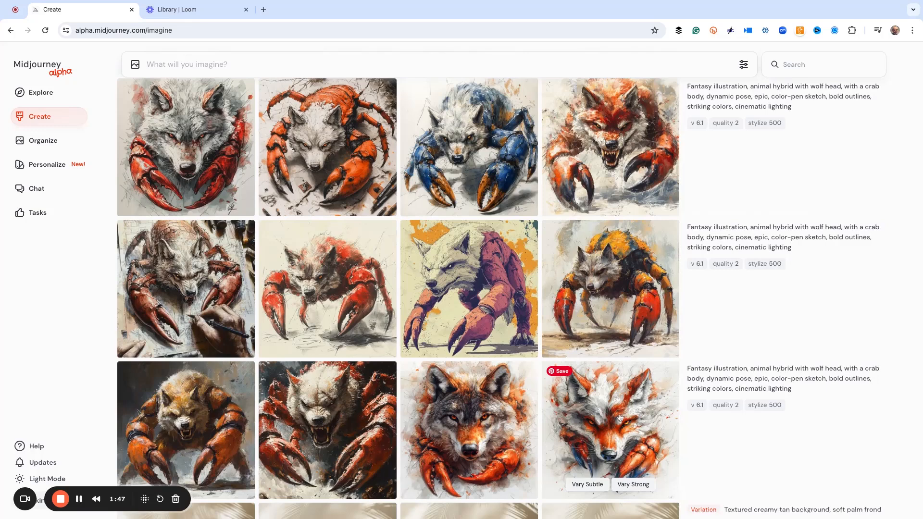
Step: Enlarge the last wolf-crab image, browse backwards through the other generated images, and return to the grid
click(620, 418)
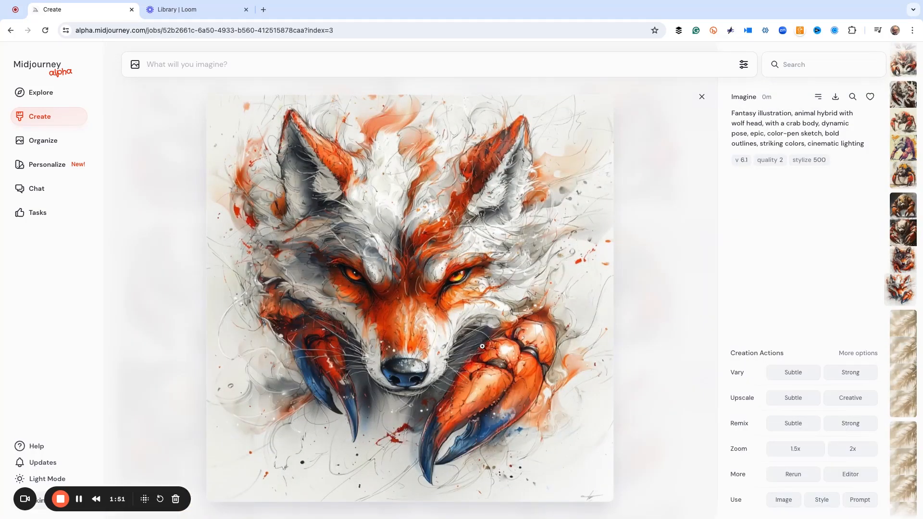
key(Left)
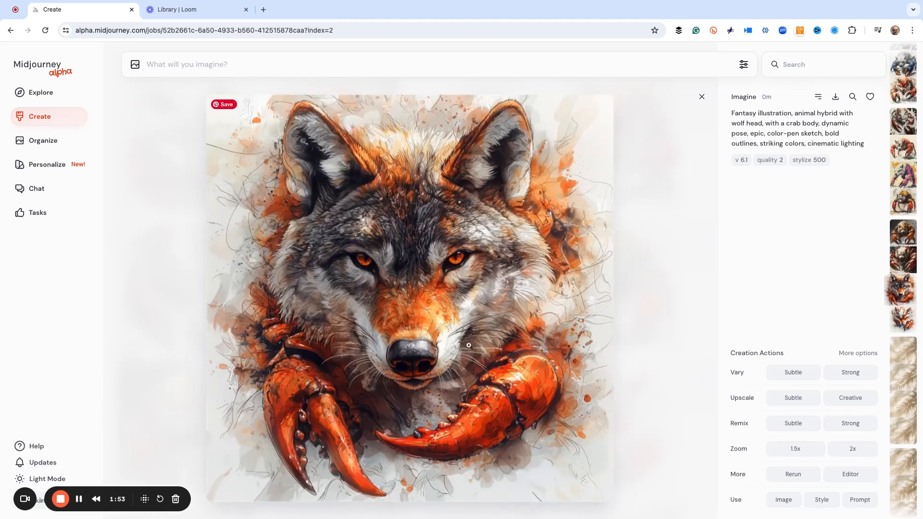
key(Left)
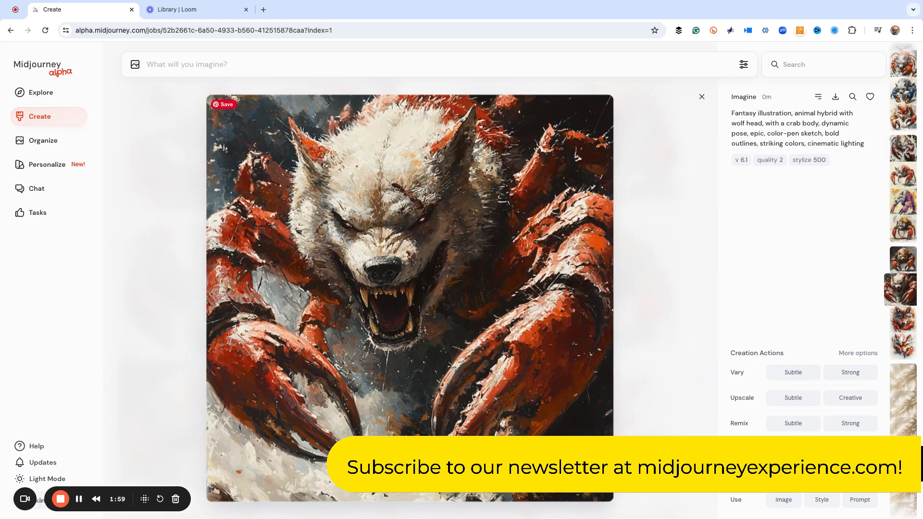
key(Left)
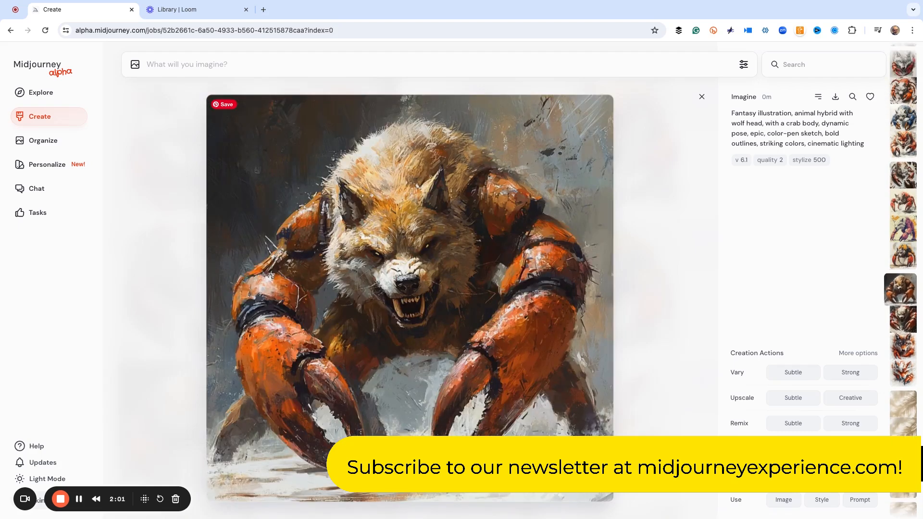
key(Left)
key(Left)
key(Left)
key(Left)
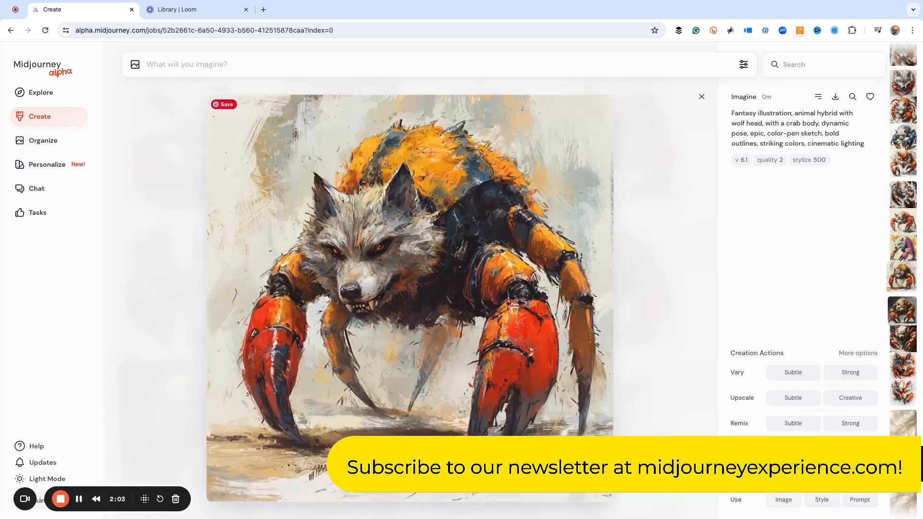
key(Left)
key(Left)
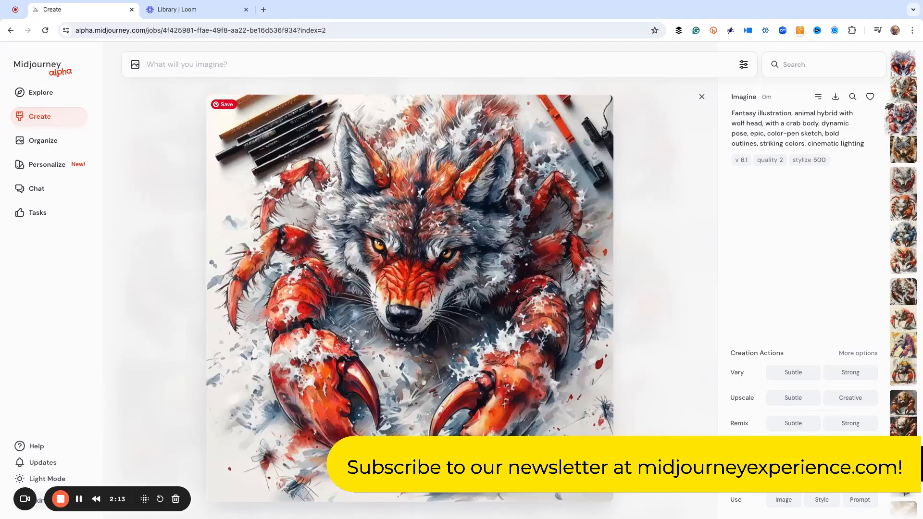
click(671, 310)
Step: Enlarge the tan, snarling wolf with orange crab claws from the third wolf-crab row
scroll(533, 323, down, 3)
scroll(532, 323, up, 2)
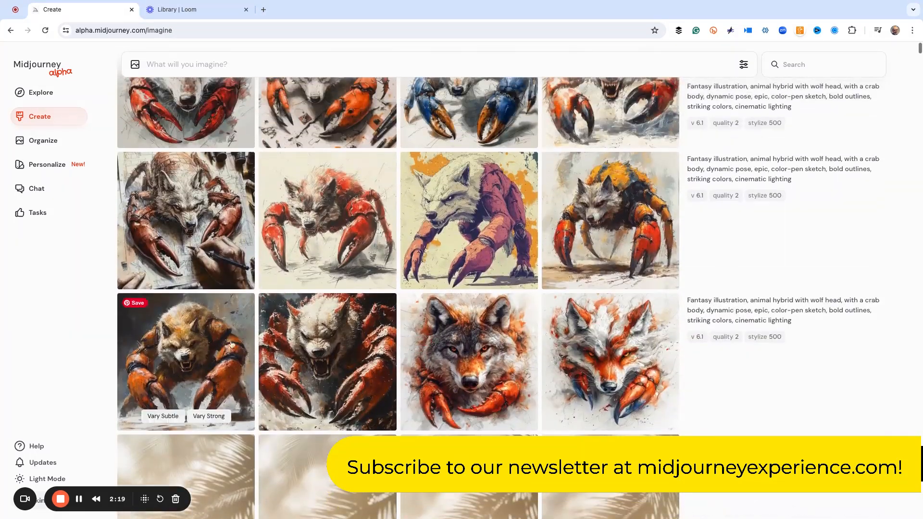
click(205, 344)
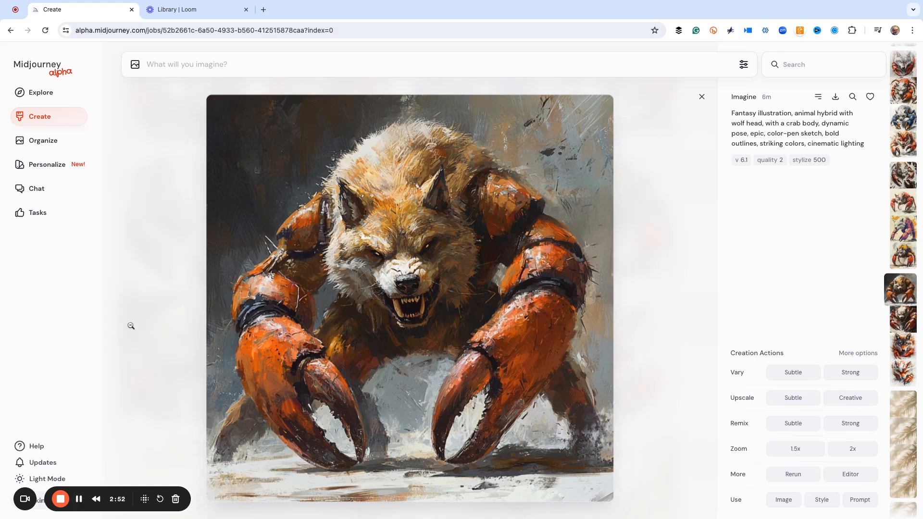
Step: Generate "Comic book cover style, animal combination, raccoon with unicorn features, fantasy color palette, action pose, 1970s comic book brushwork style, --q 2 --s 200 --r 4"
click(158, 64)
text(Comic book cover style, animal combination, raccoon with unicorn features, fantasy color palette, action pose, 1970s comic book brushwork style, --q 2 --s 200 --r 4)
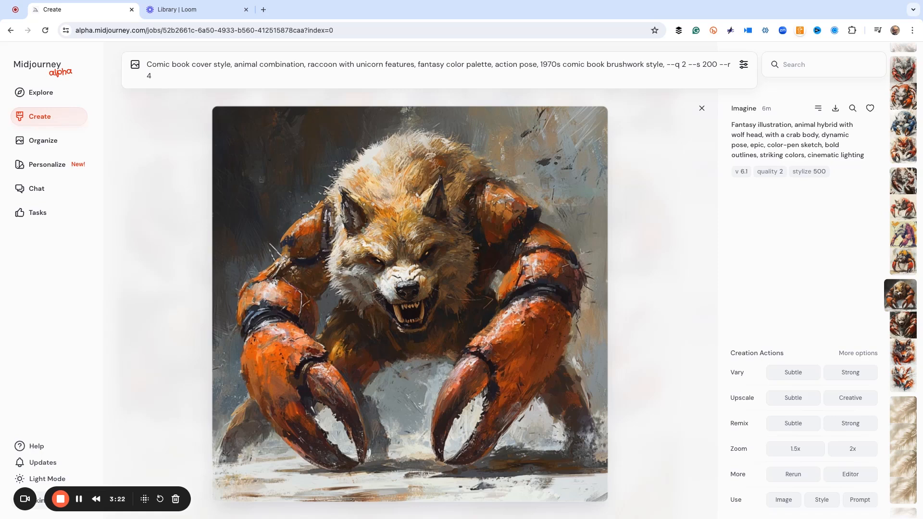
key(Escape)
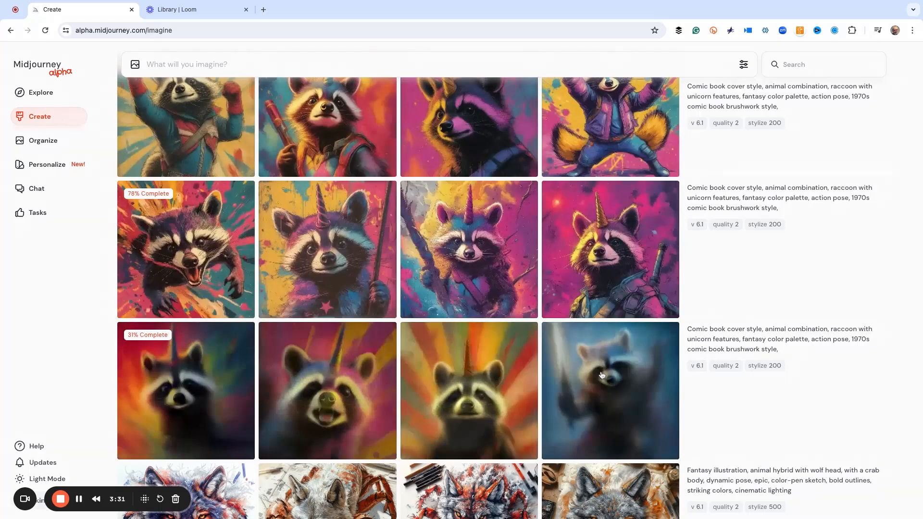
Step: Enlarge the last unicorn-raccoon image, browse backwards through all the generated raccoon images, and return to the grid
click(601, 375)
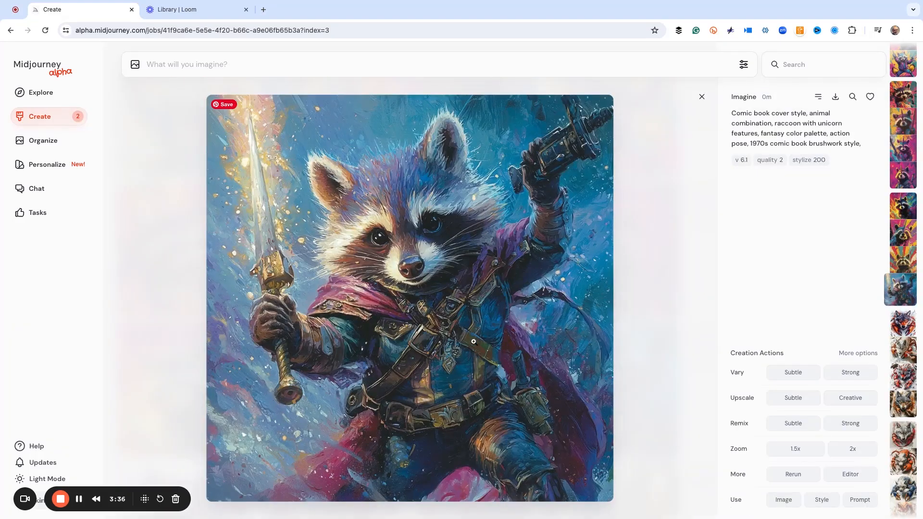
key(Left)
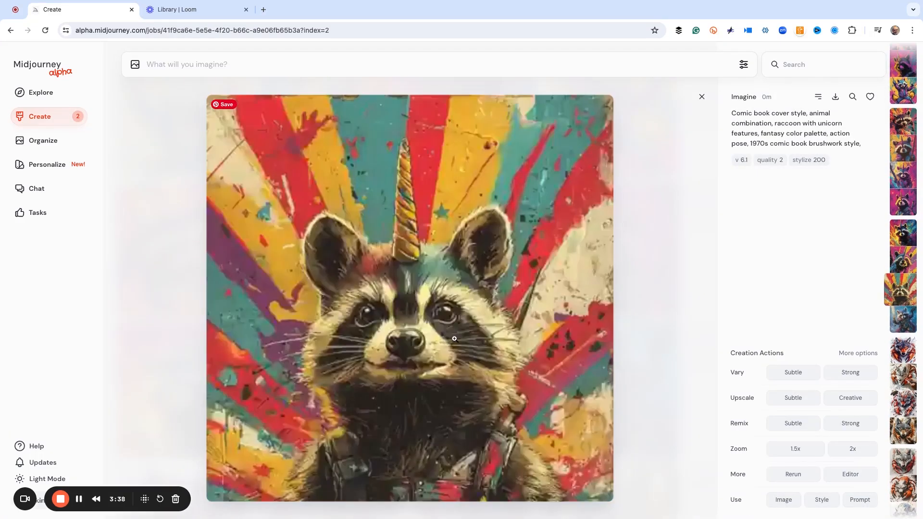
key(Left)
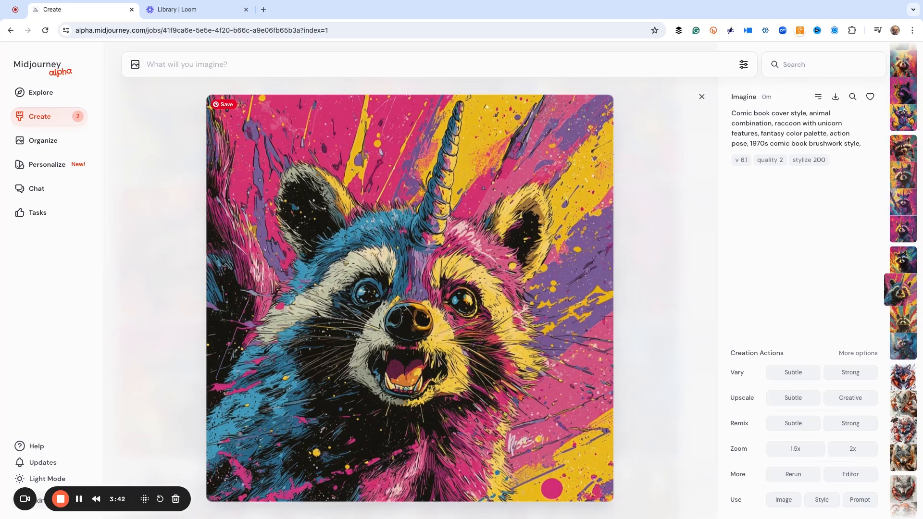
key(Left)
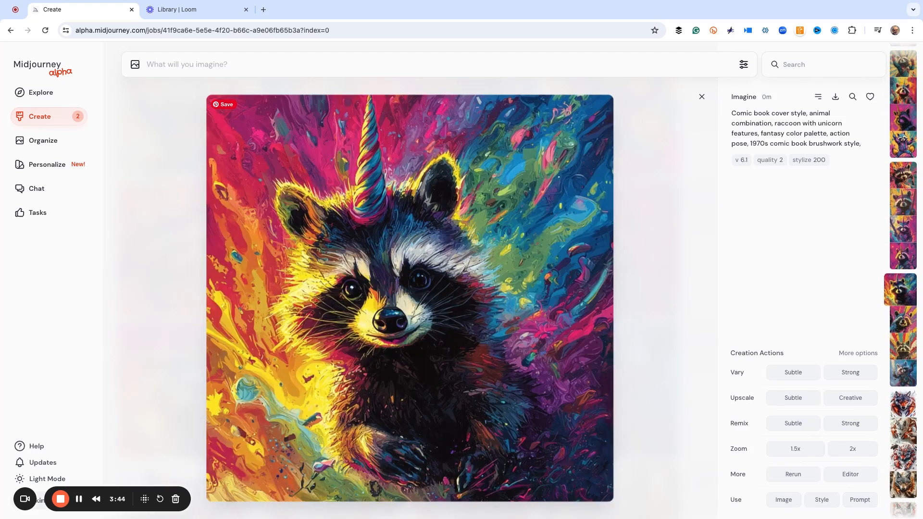
key(Left)
key(Left)
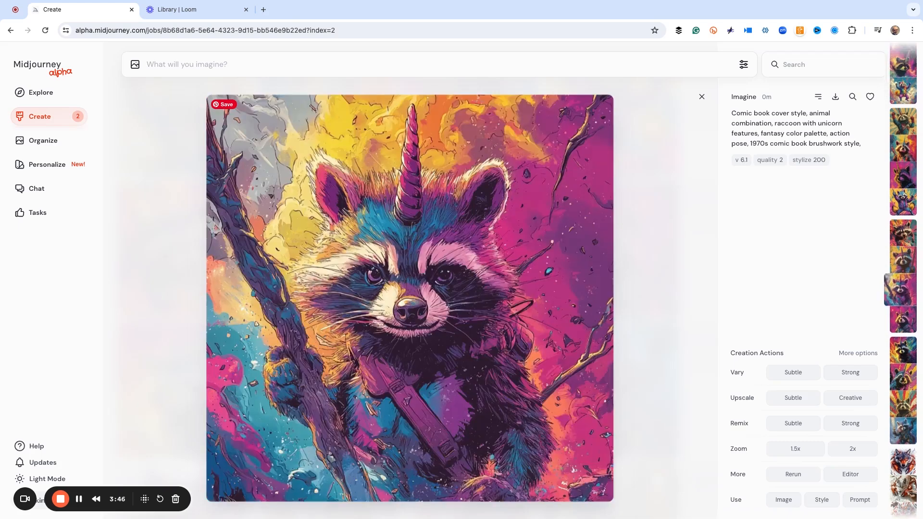
key(Left)
key(Left)
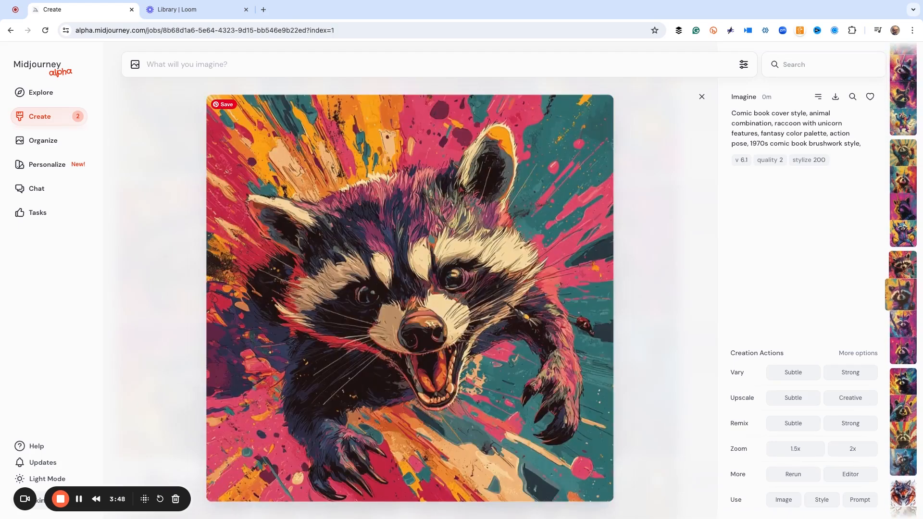
key(Left)
key(Left)
key(Left)
key(Left)
key(Left)
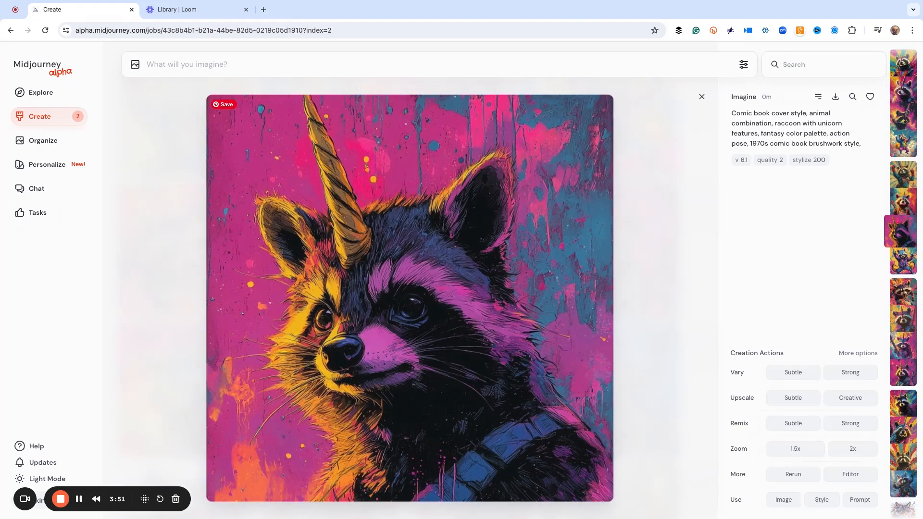
key(Right)
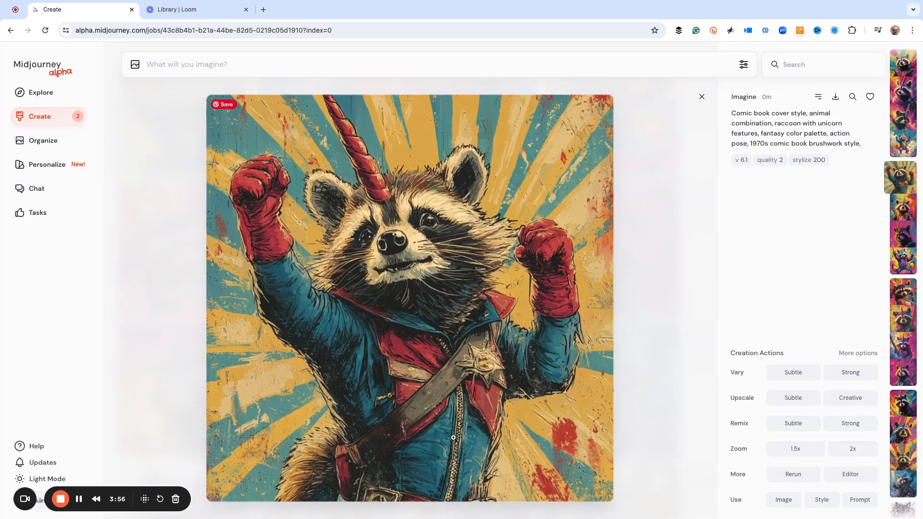
key(Left)
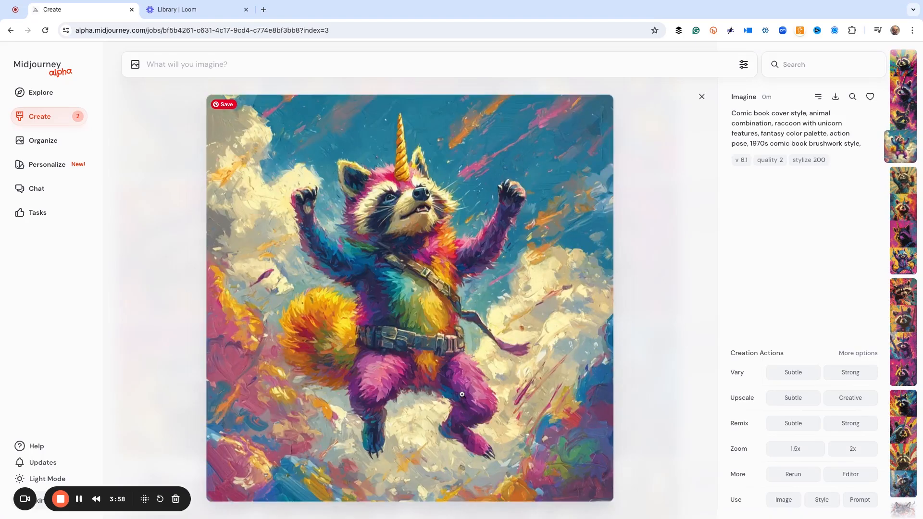
key(Left)
key(Left)
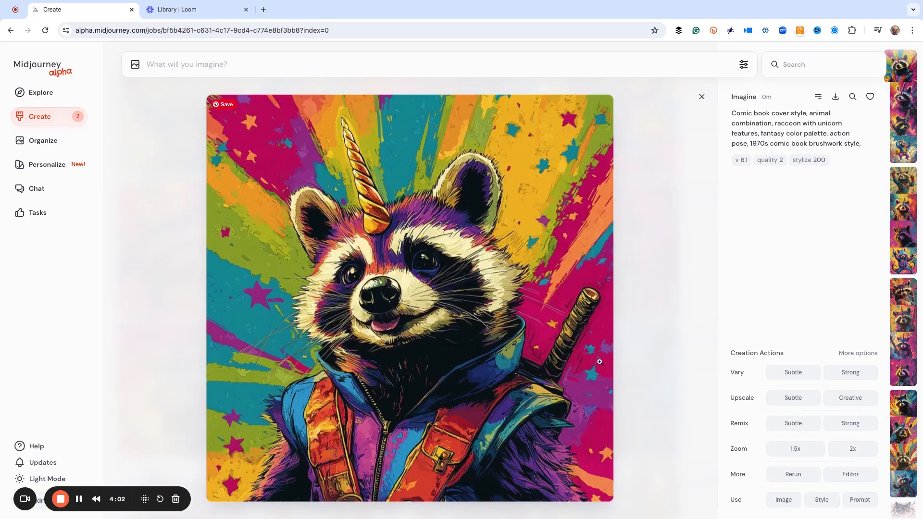
click(659, 323)
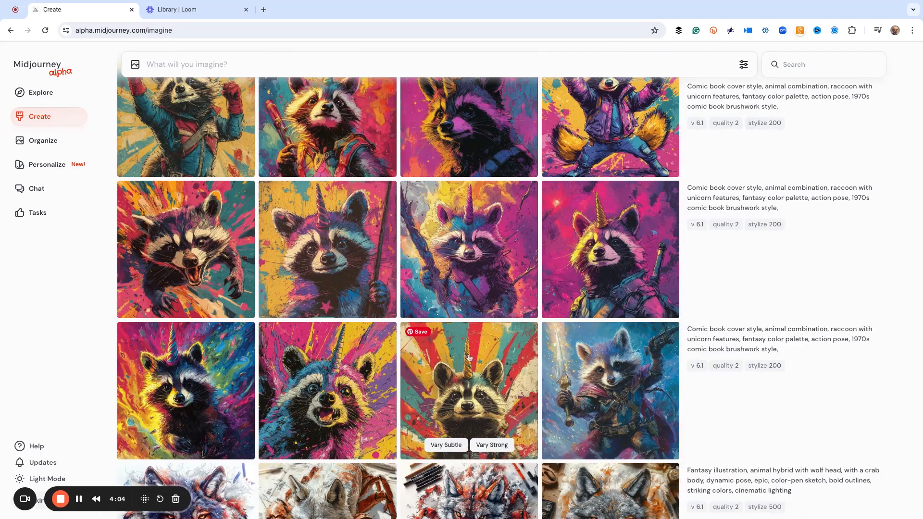
Step: Enlarge the unicorn raccoon in the blue jacket raising two red-gloved fists against a sunburst background
scroll(408, 355, up, 1)
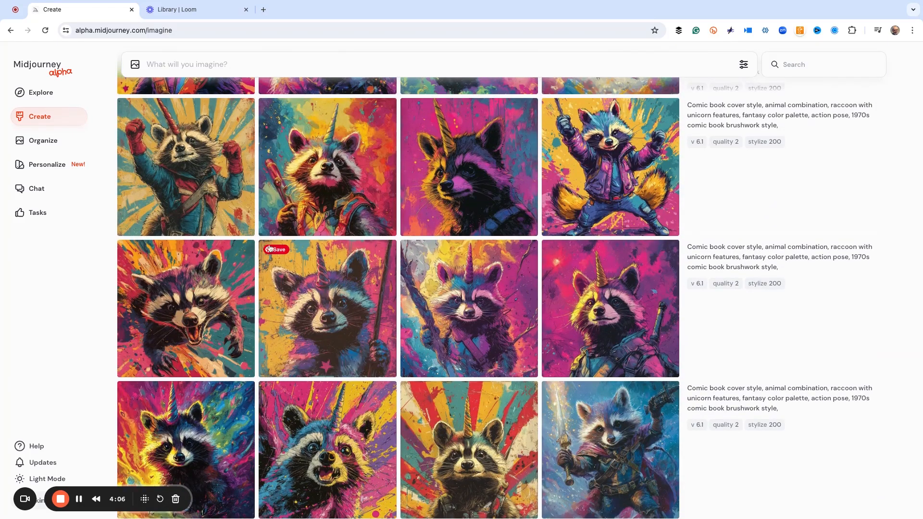
click(205, 185)
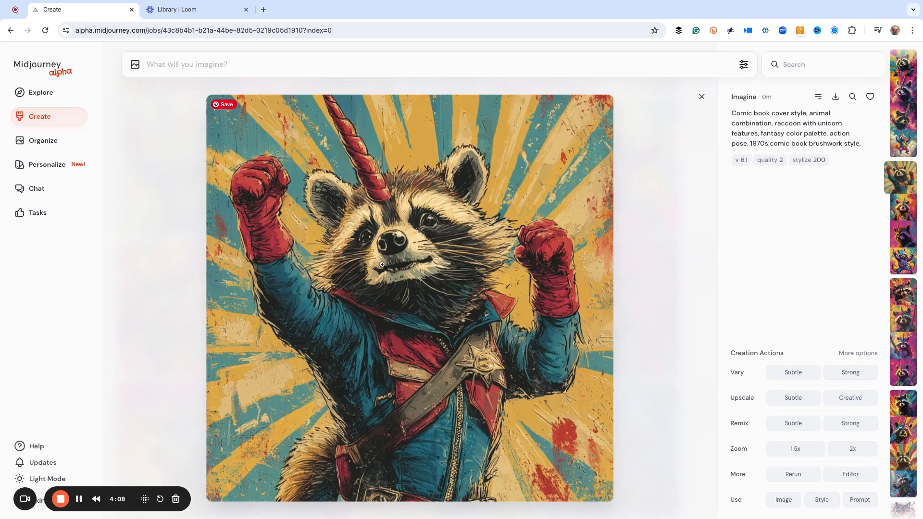